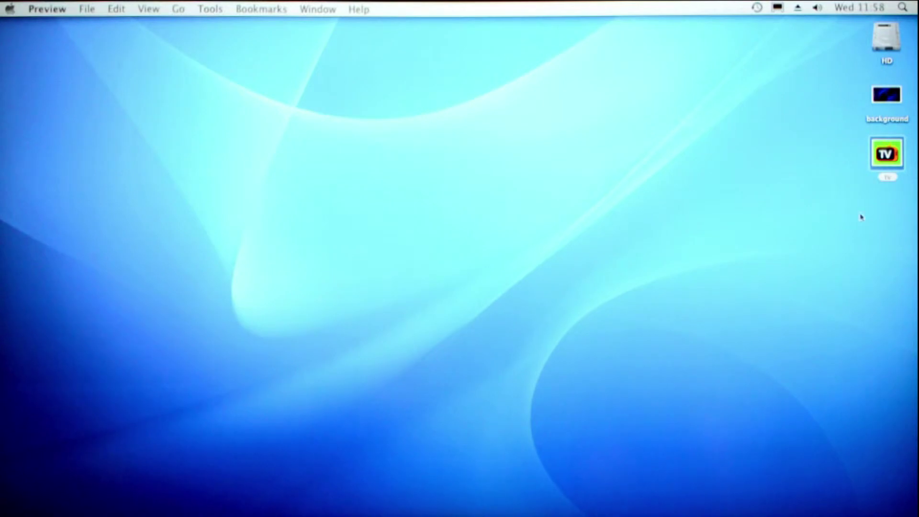
Open the tv image in Preview, then move and enlarge its window to show the whole logo.
click(893, 203)
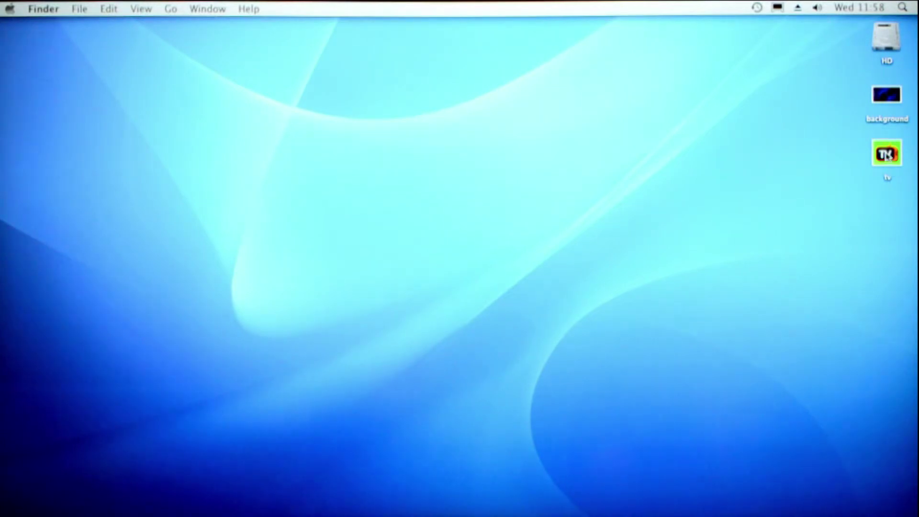
double_click(886, 155)
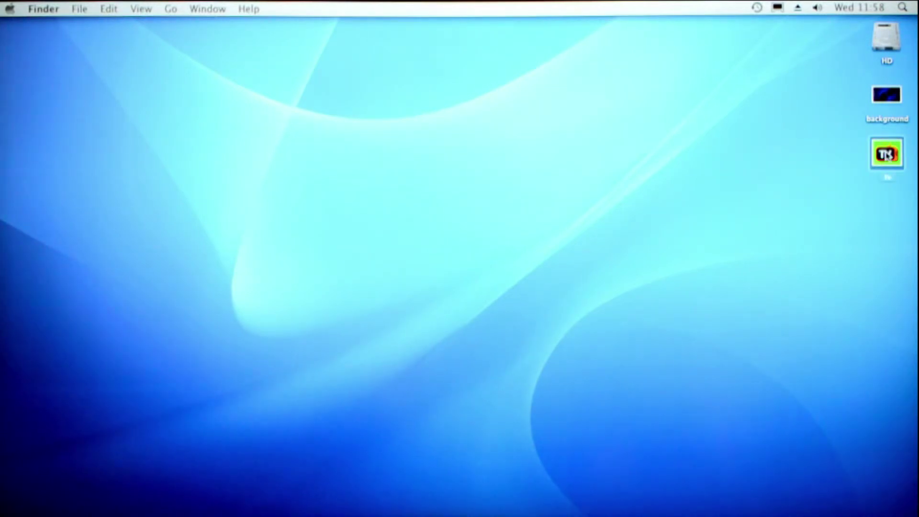
drag(155, 49, 426, 56)
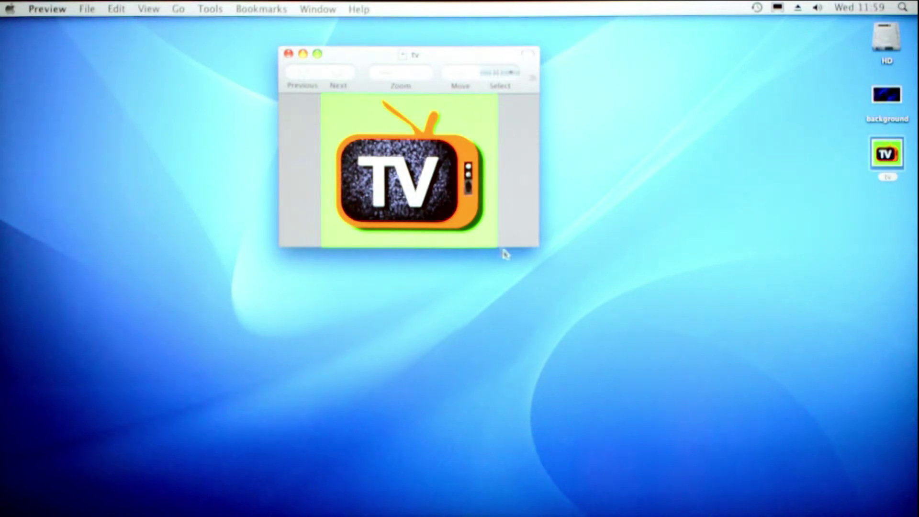
drag(539, 249, 640, 324)
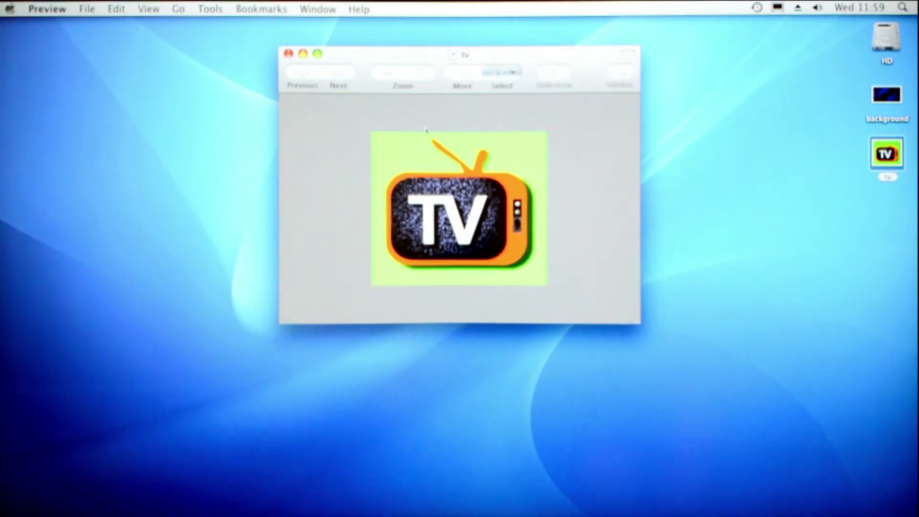
Select the TV logo's light green background with Instant Alpha, adjusting the tolerance until it is covered.
click(515, 74)
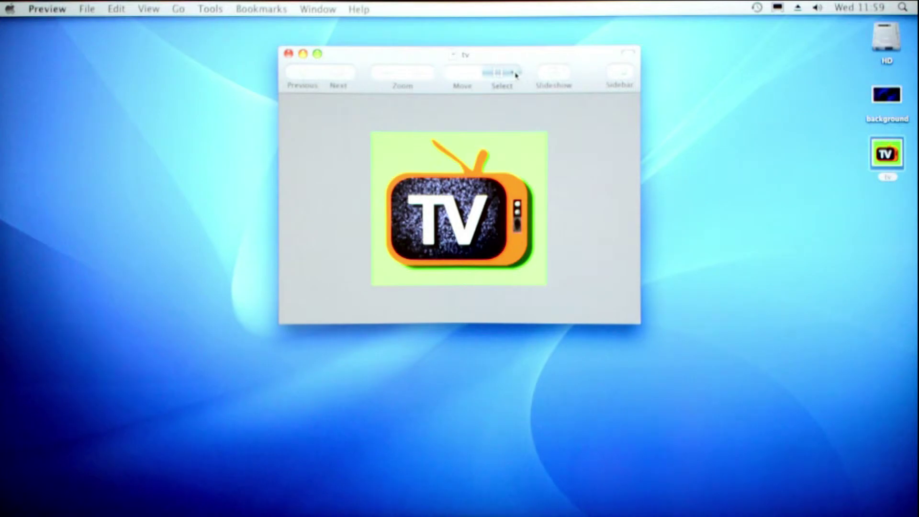
click(515, 74)
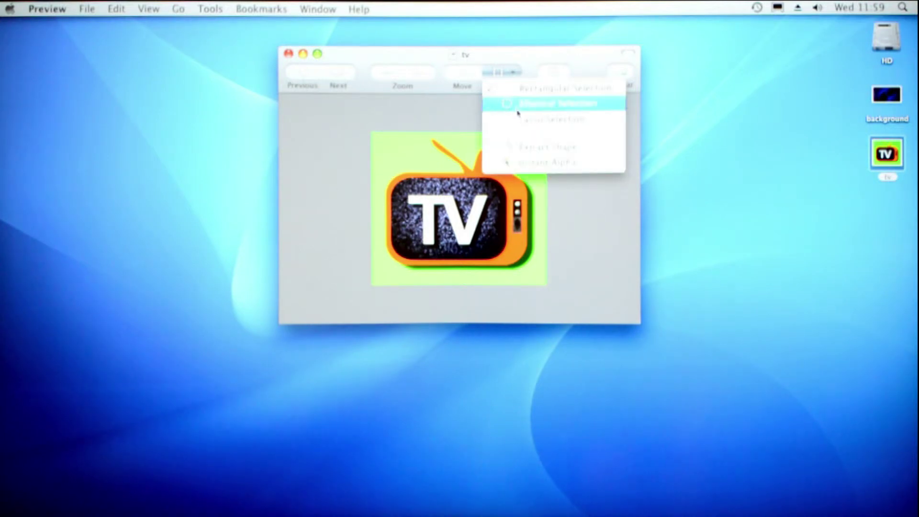
click(561, 164)
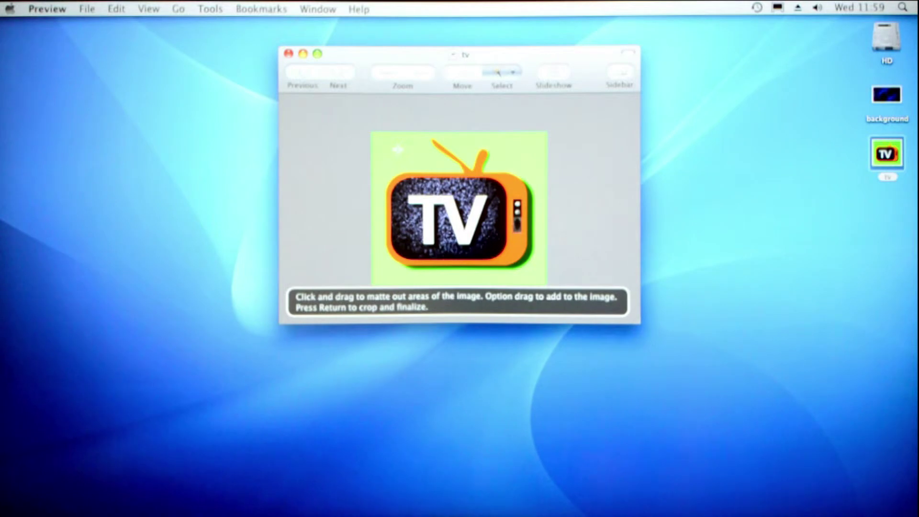
drag(397, 150, 397, 150)
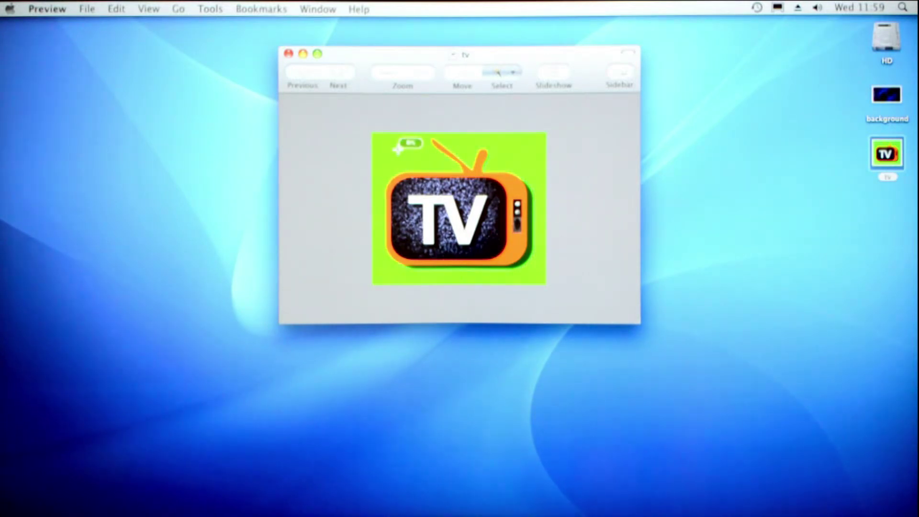
drag(399, 151, 439, 166)
drag(441, 166, 385, 173)
drag(386, 175, 384, 175)
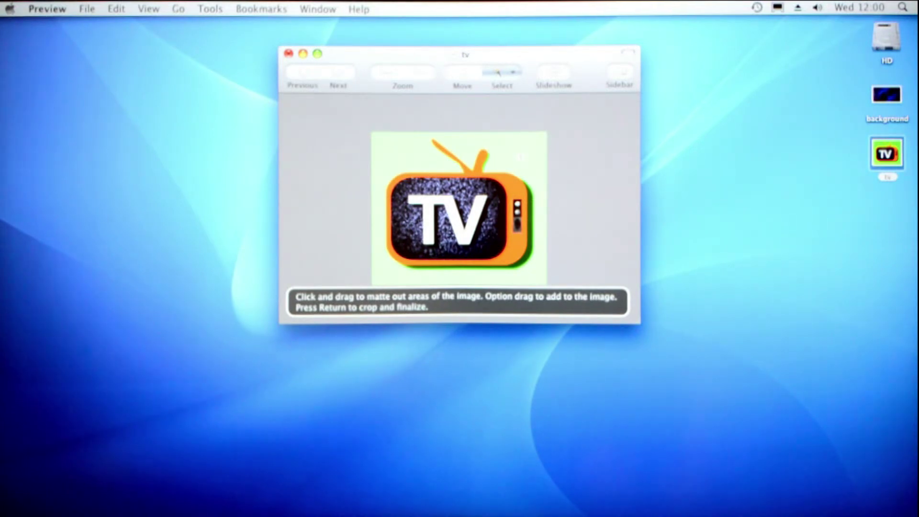
Delete the green background, then select the leftover edge fringe at 12% tolerance and delete it.
key(Return)
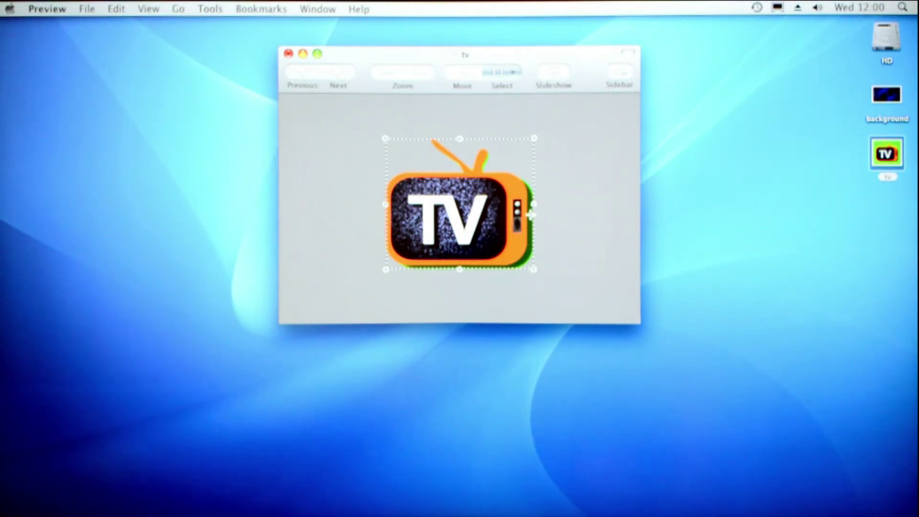
drag(531, 210, 535, 210)
click(512, 75)
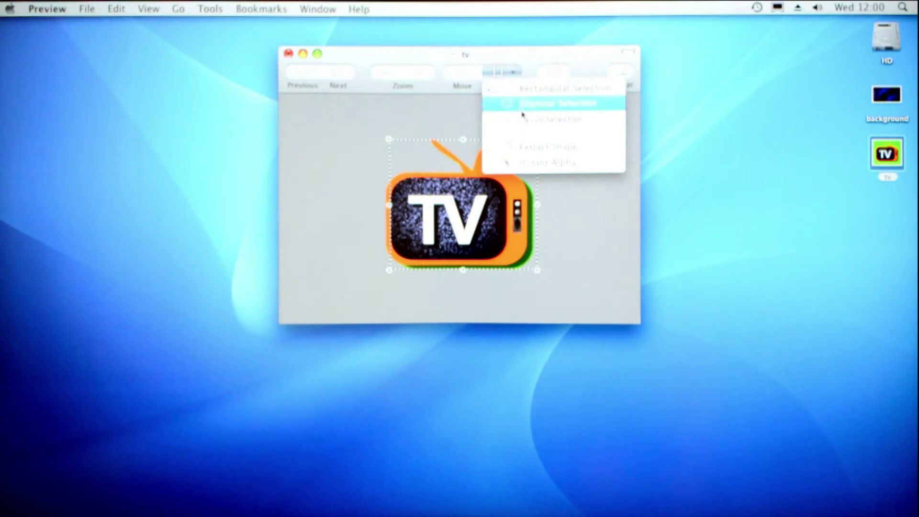
click(534, 164)
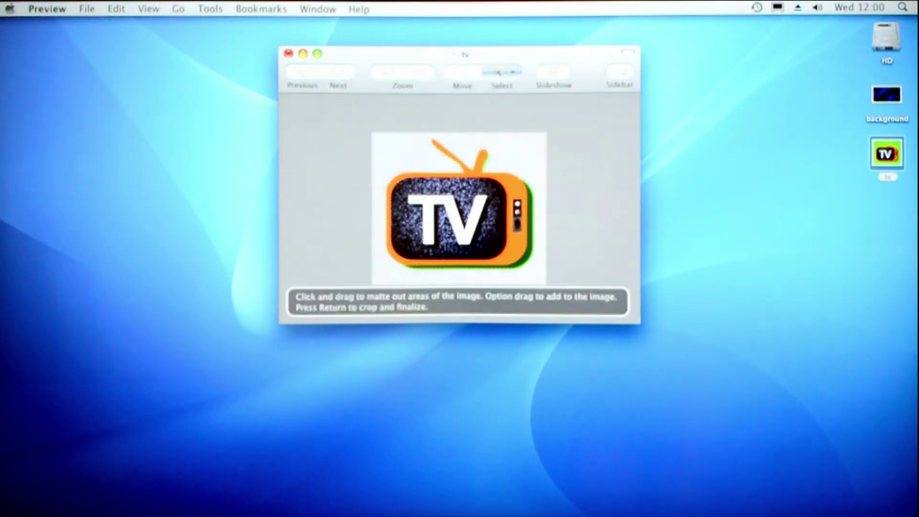
click(529, 198)
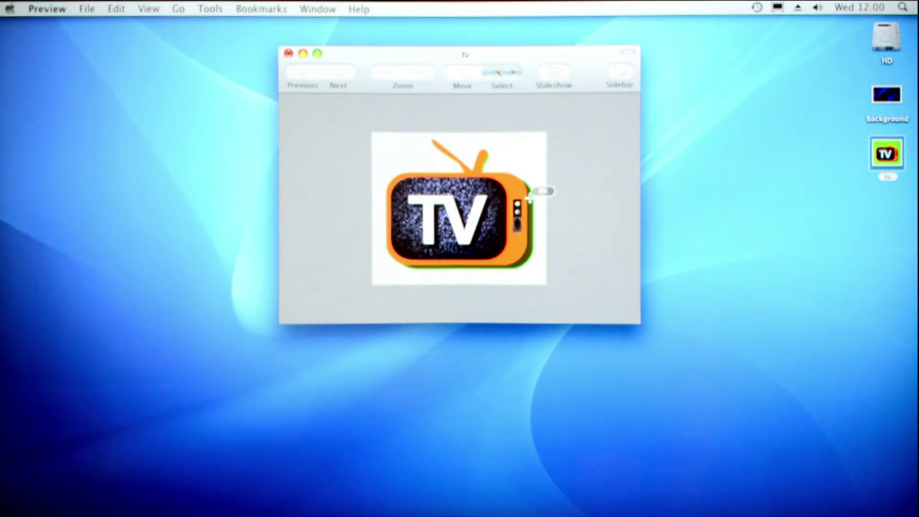
drag(529, 197, 531, 212)
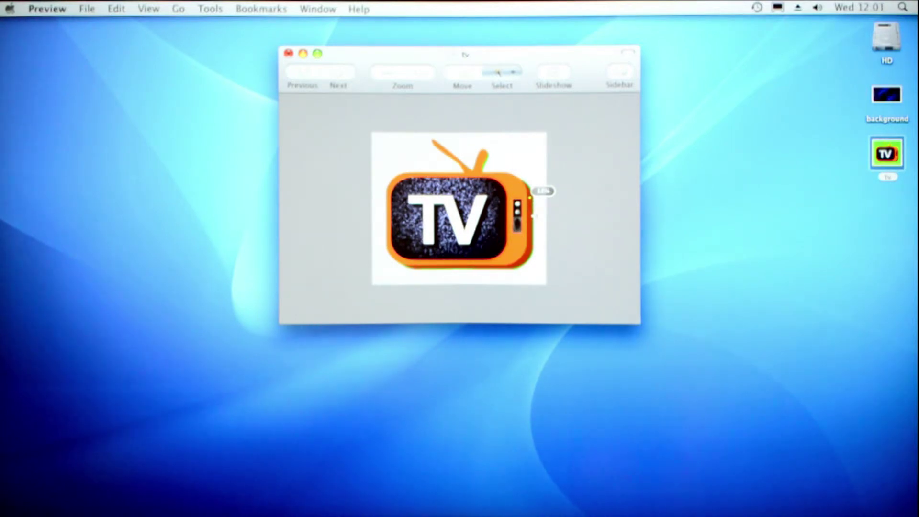
drag(532, 216, 539, 218)
click(531, 196)
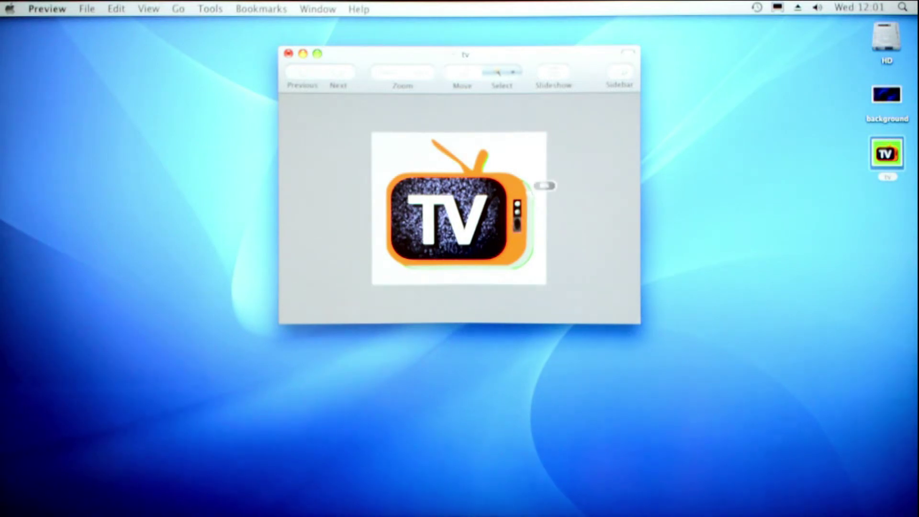
drag(544, 185, 528, 188)
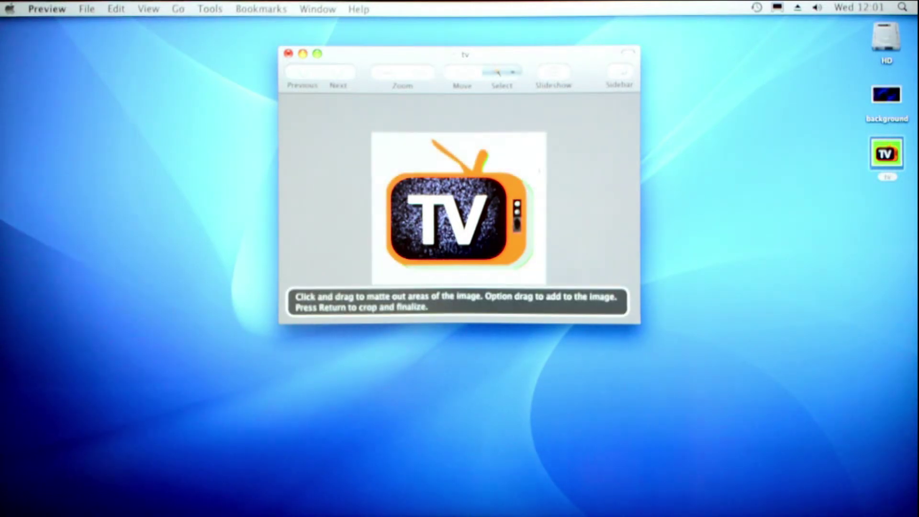
key(Return)
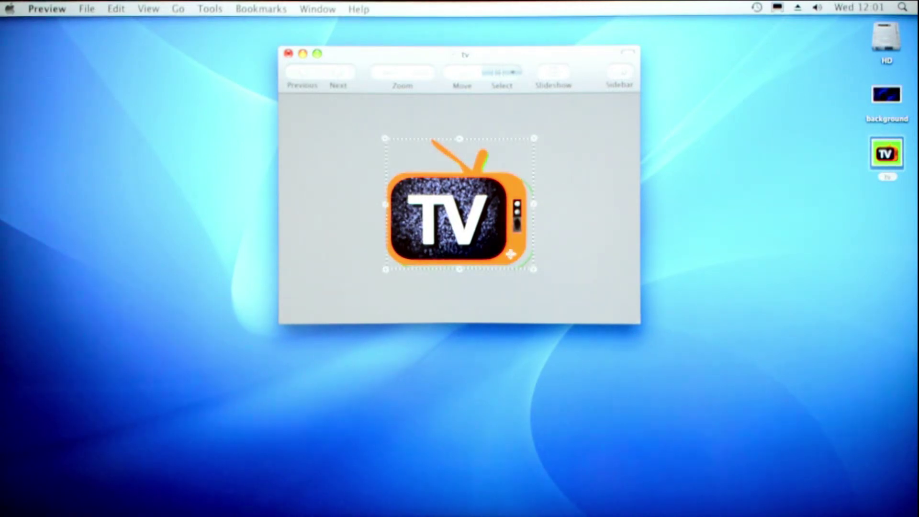
Save the edited tv image, close it, and reopen it to check the cut-out before closing.
click(85, 8)
click(131, 87)
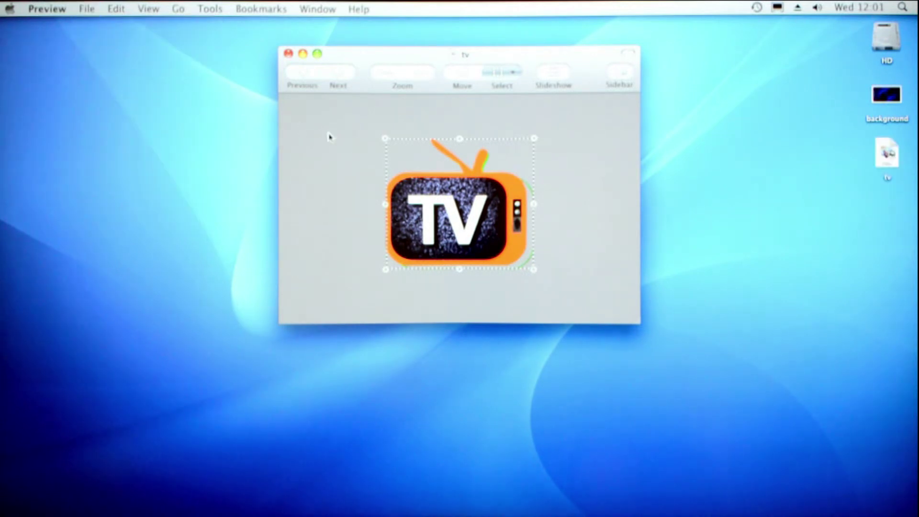
click(288, 53)
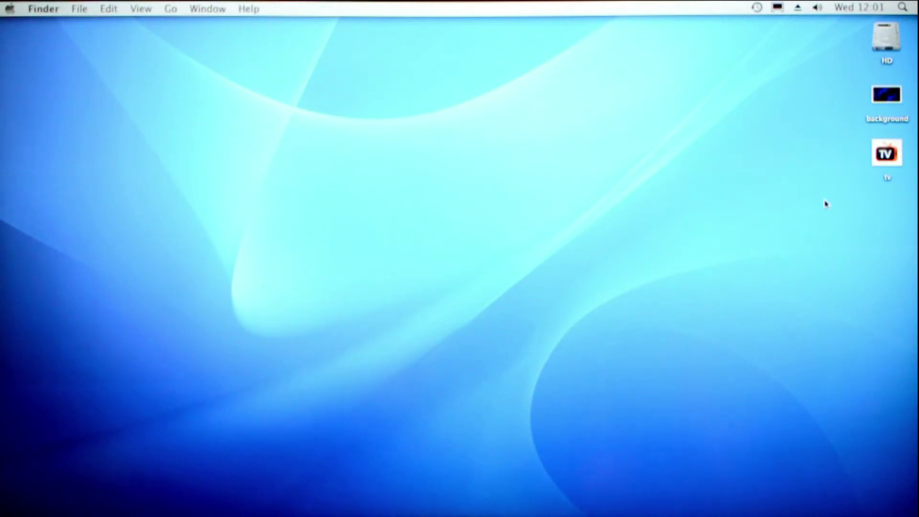
double_click(885, 143)
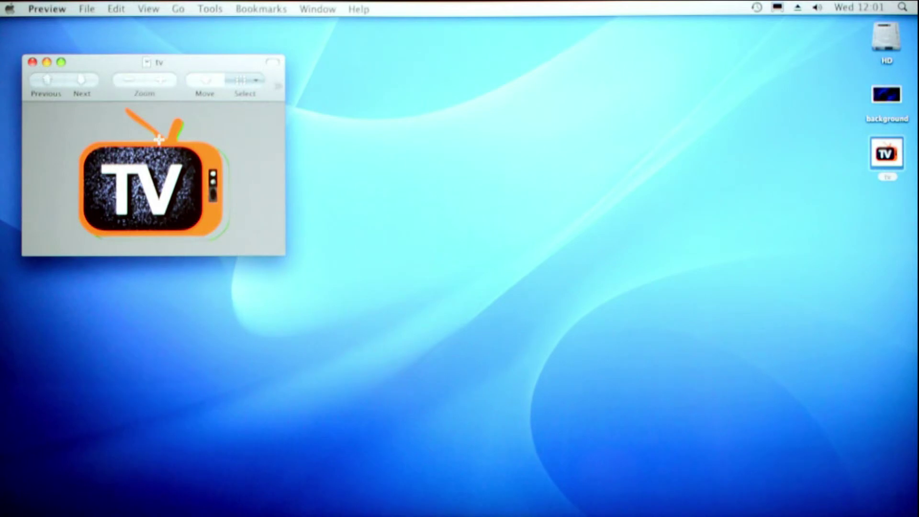
click(33, 63)
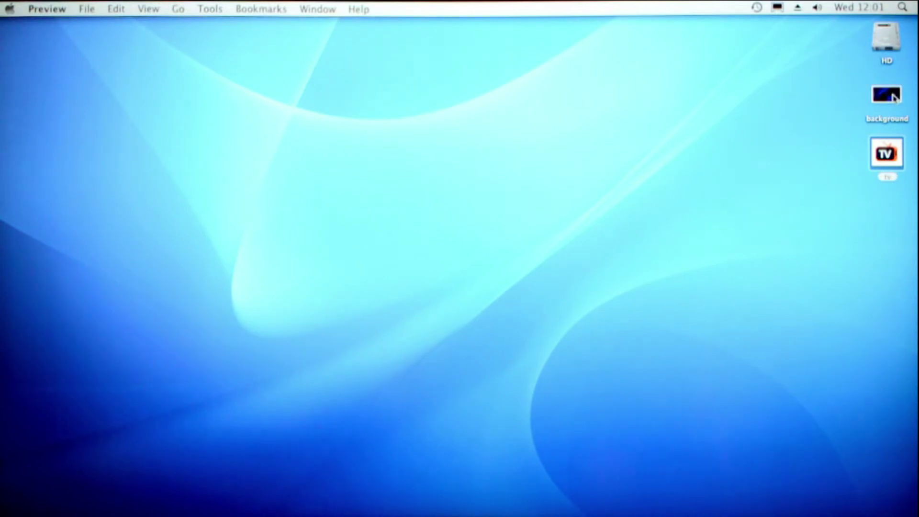
Open the background camera image and select its blue backdrop with Instant Alpha at 23% tolerance.
double_click(874, 93)
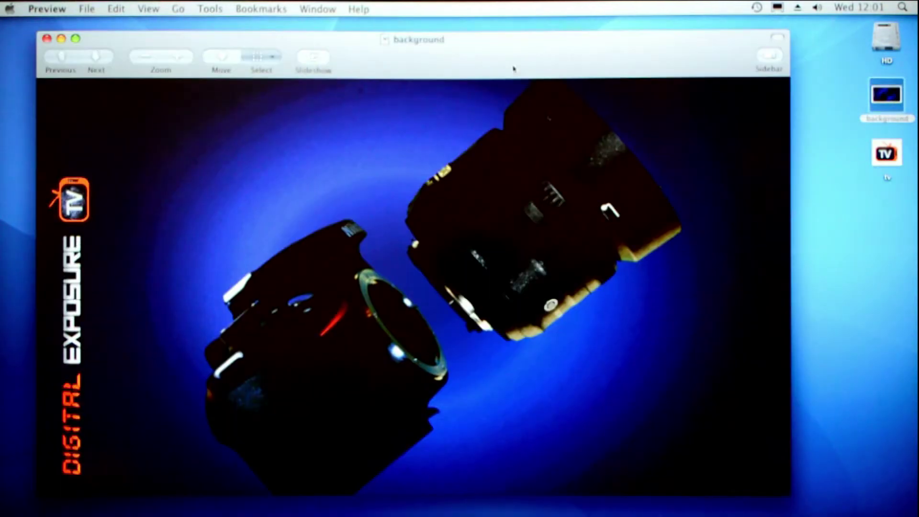
drag(513, 68, 519, 53)
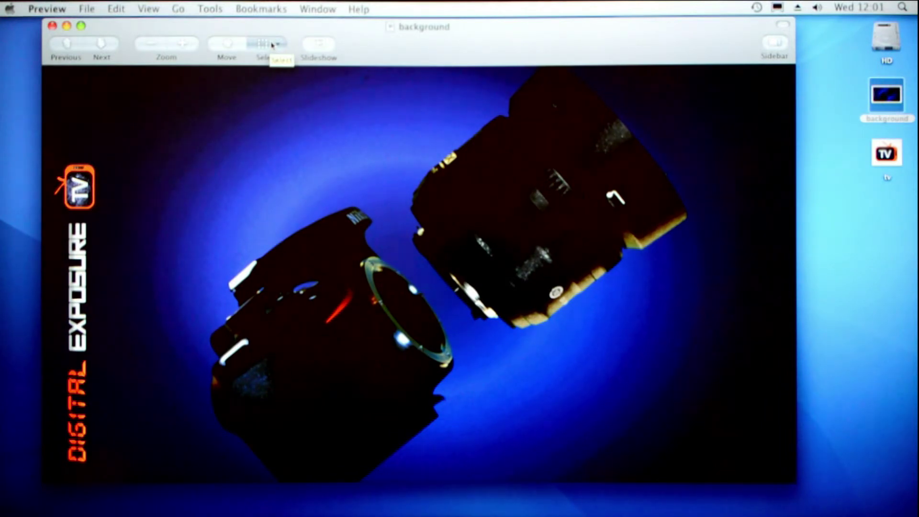
click(271, 45)
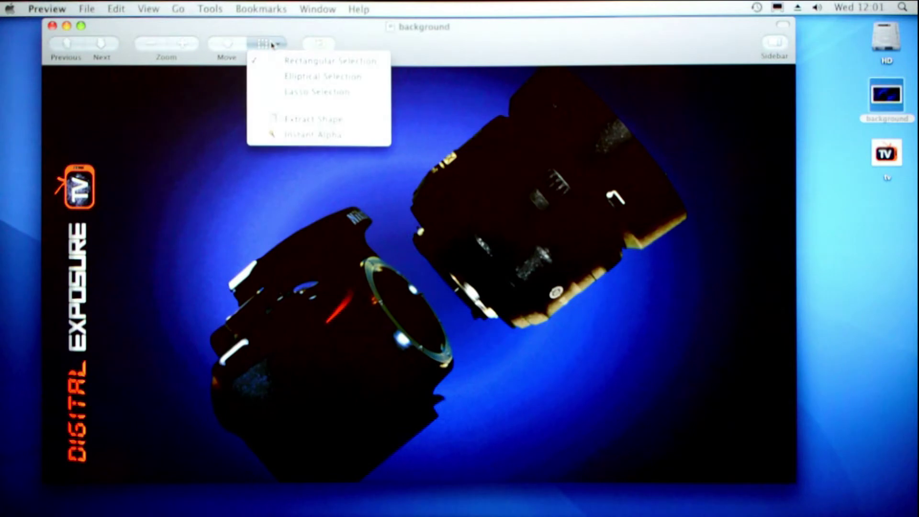
click(283, 141)
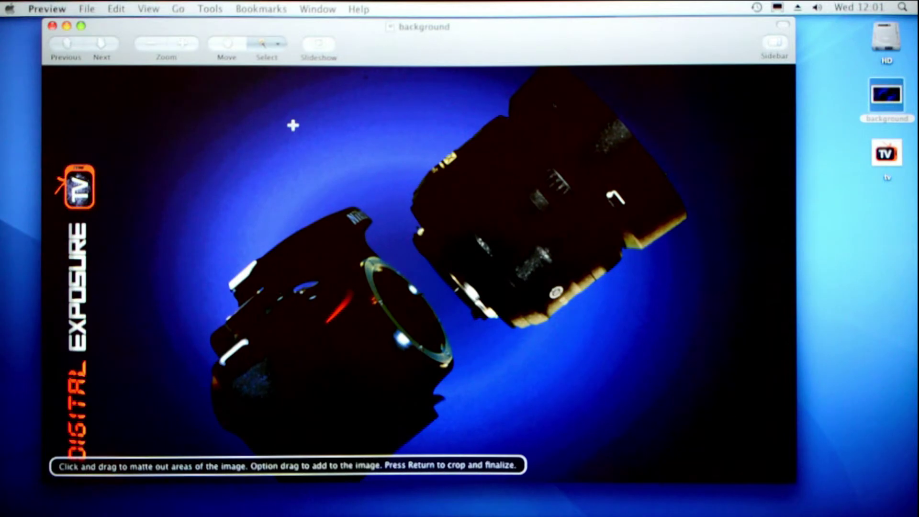
drag(293, 125, 308, 144)
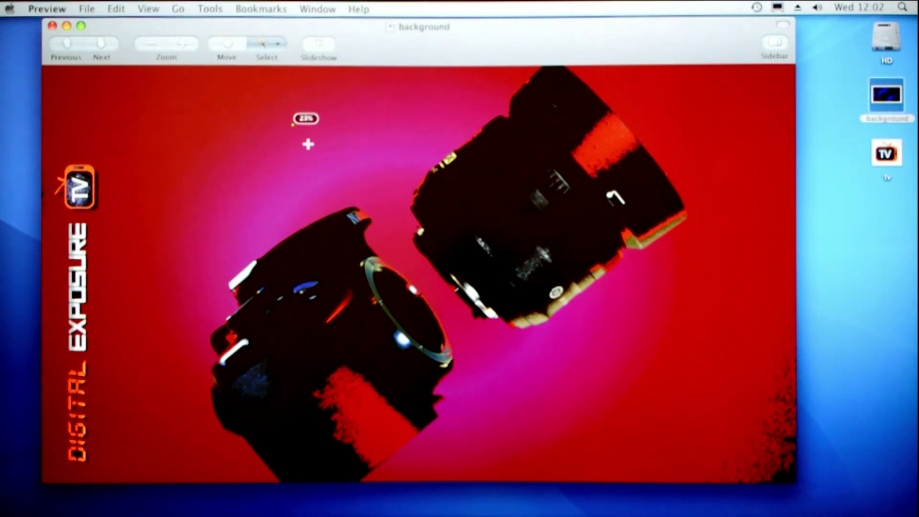
Extend the mask over the backdrop near the lens, right-hand ring, camera top and top-left corner.
drag(308, 143, 306, 136)
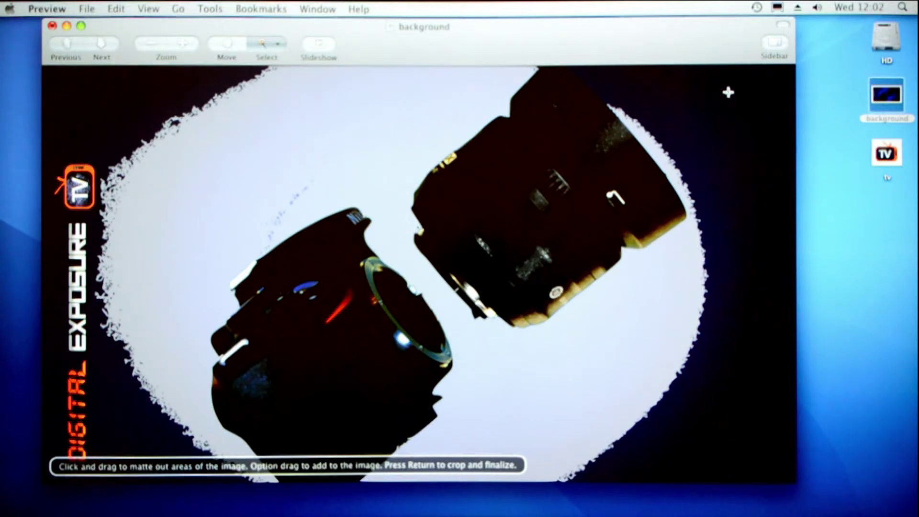
mouse_move(680, 101)
mouse_down()
mouse_move(688, 105)
mouse_move(681, 107)
mouse_up()
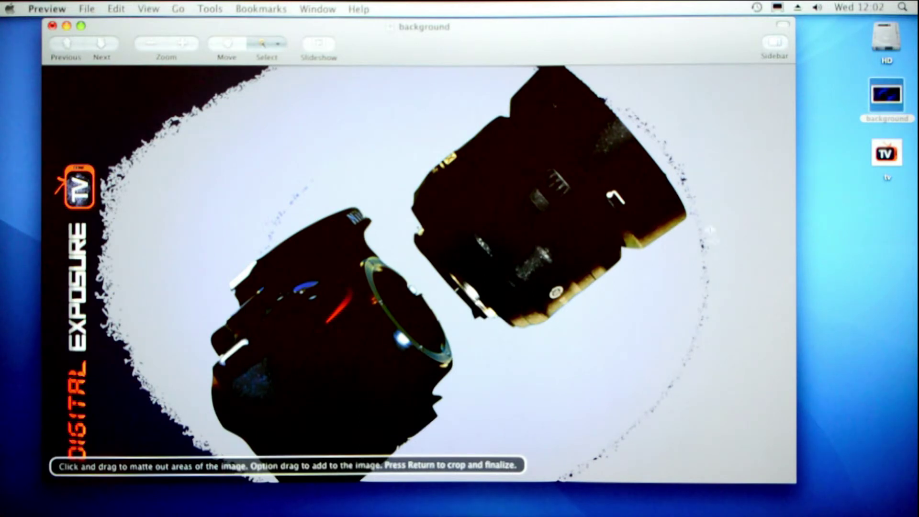
drag(722, 302, 724, 303)
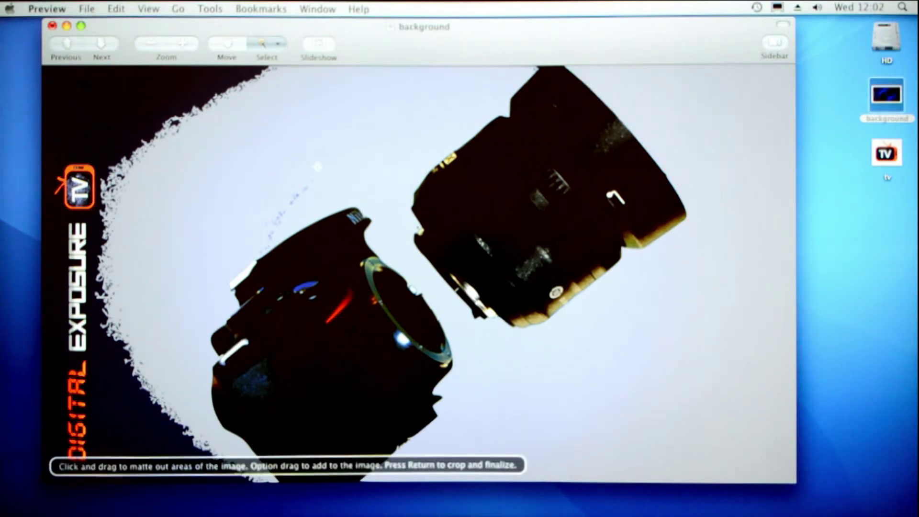
drag(311, 201, 303, 197)
mouse_move(127, 78)
mouse_down()
mouse_move(126, 92)
mouse_move(130, 80)
mouse_up()
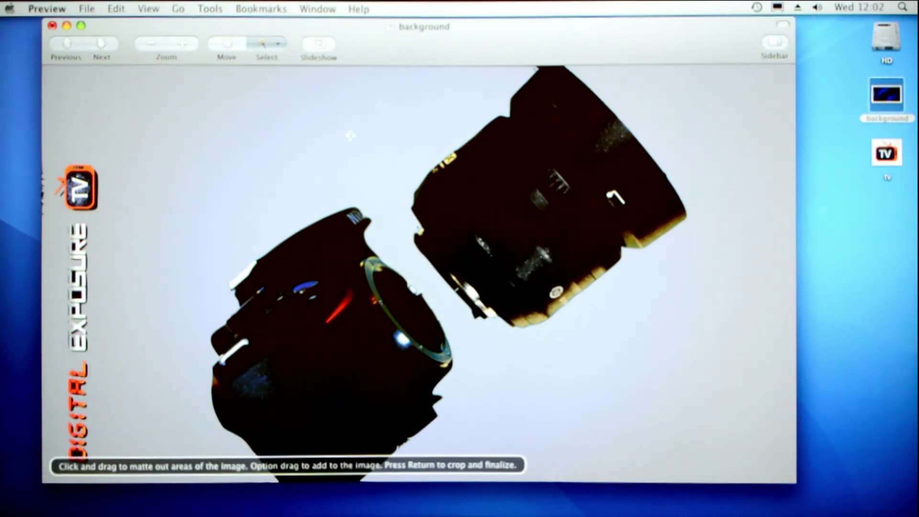
Apply the background removal to the camera image, save it, and close the window.
key(Return)
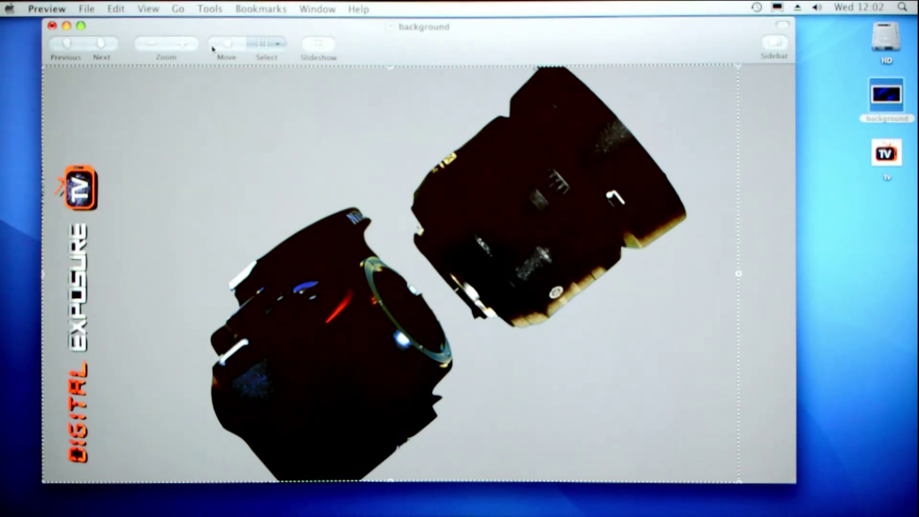
click(86, 8)
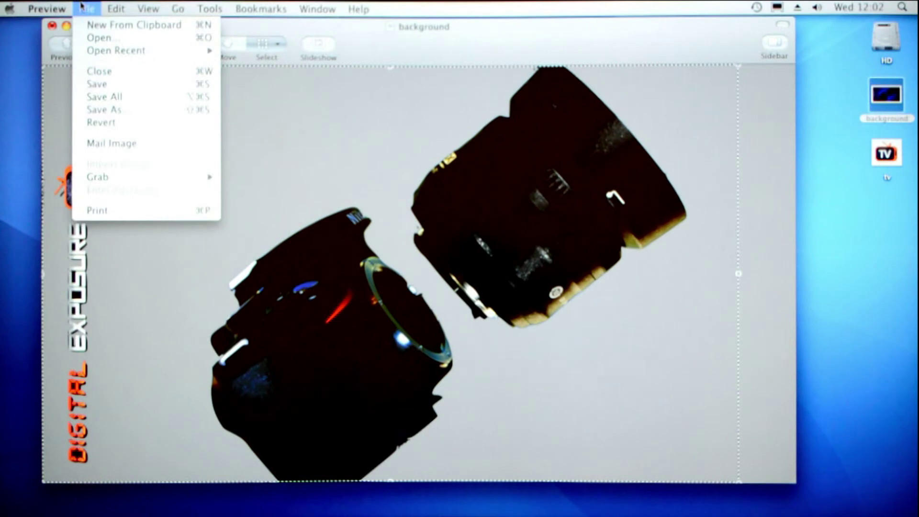
click(120, 84)
key(super+w)
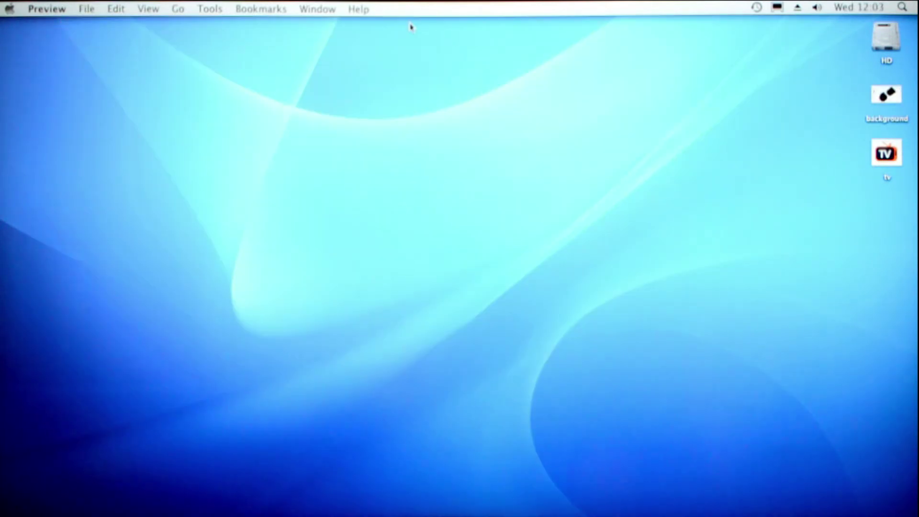
Reopen the background image to confirm the cut-out, then quit Preview.
click(886, 94)
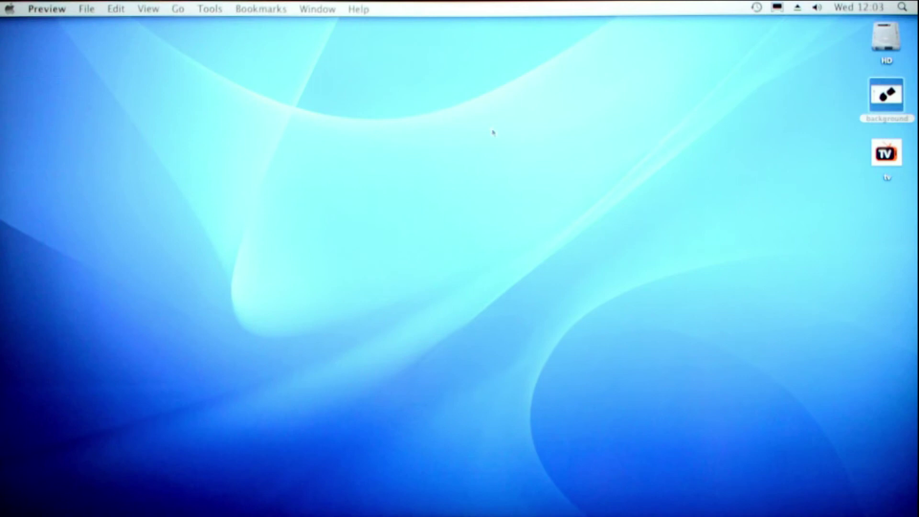
key(super+o)
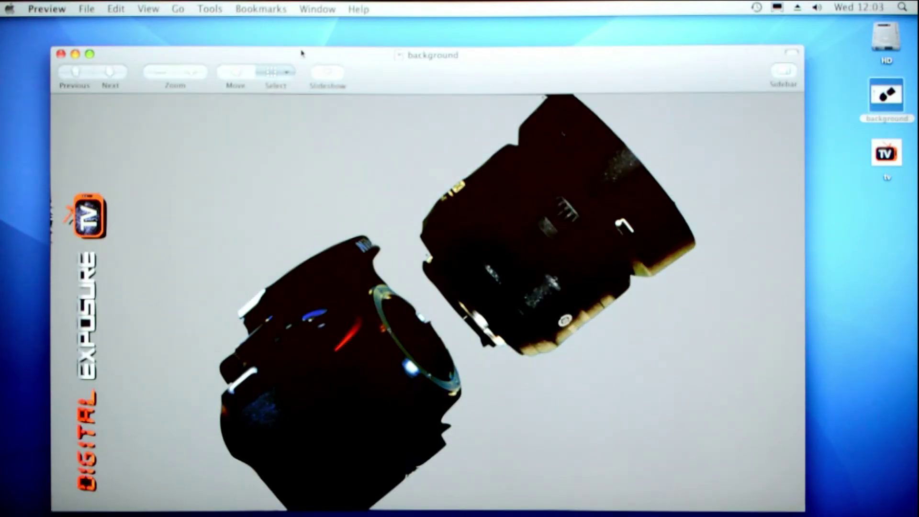
click(53, 10)
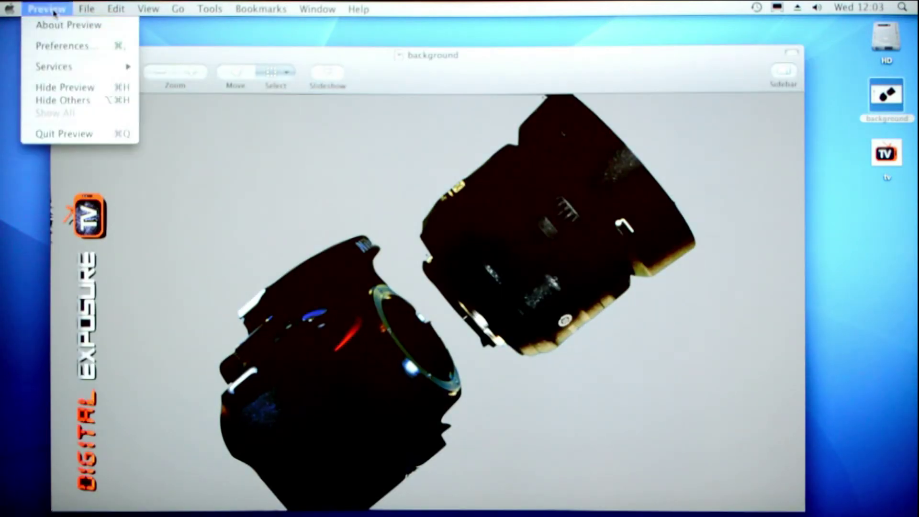
click(86, 134)
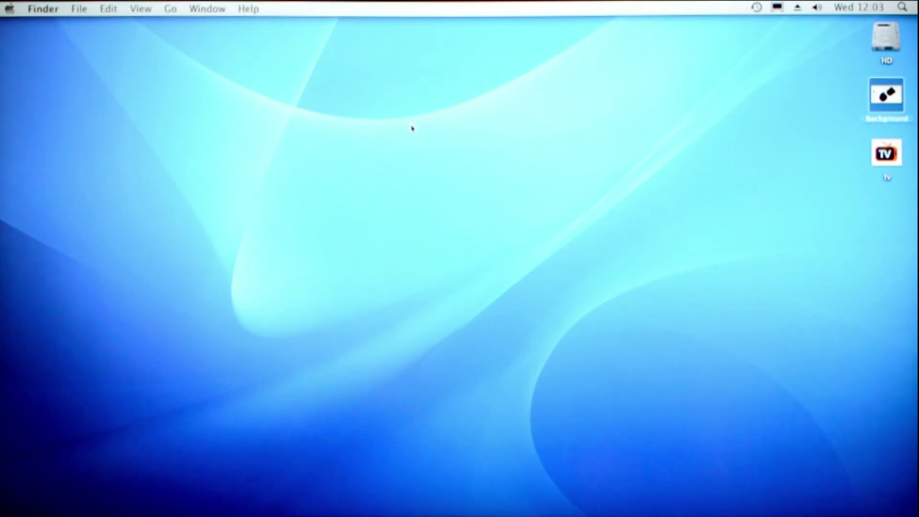
click(411, 128)
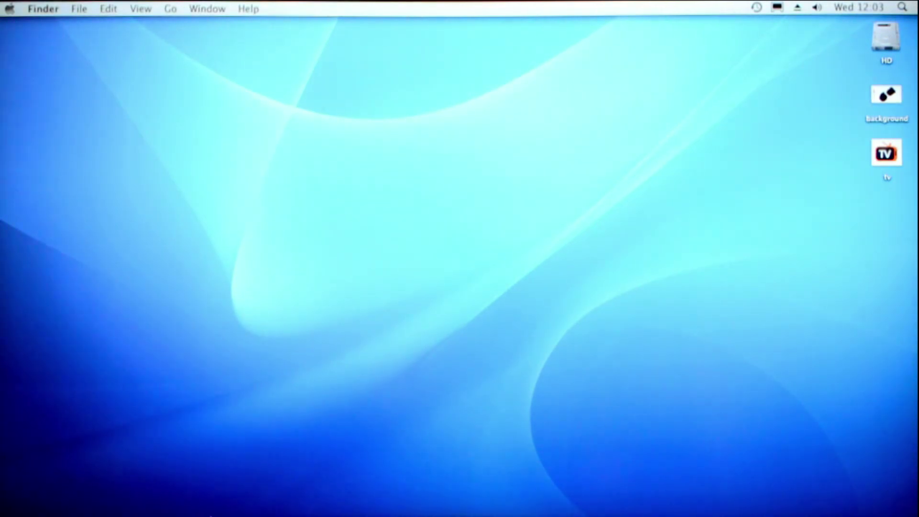
mouse_move(233, 509)
click(886, 153)
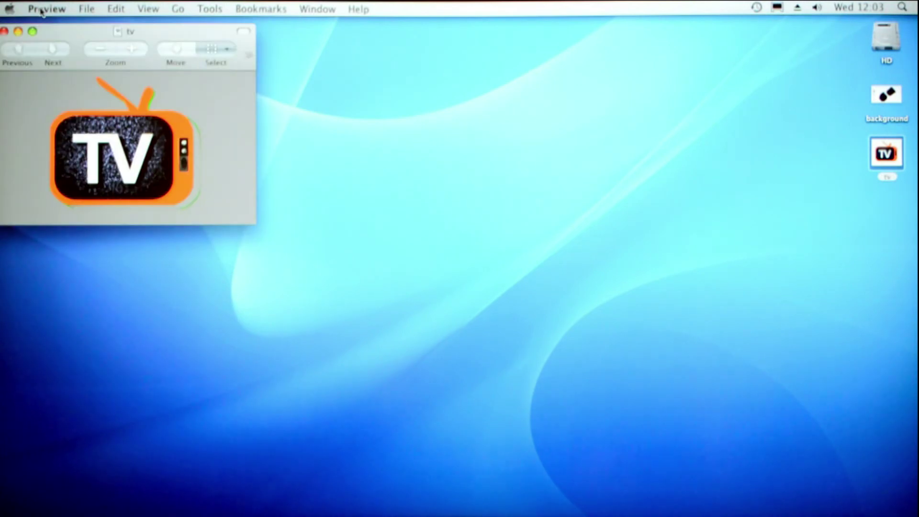
click(41, 10)
click(41, 10)
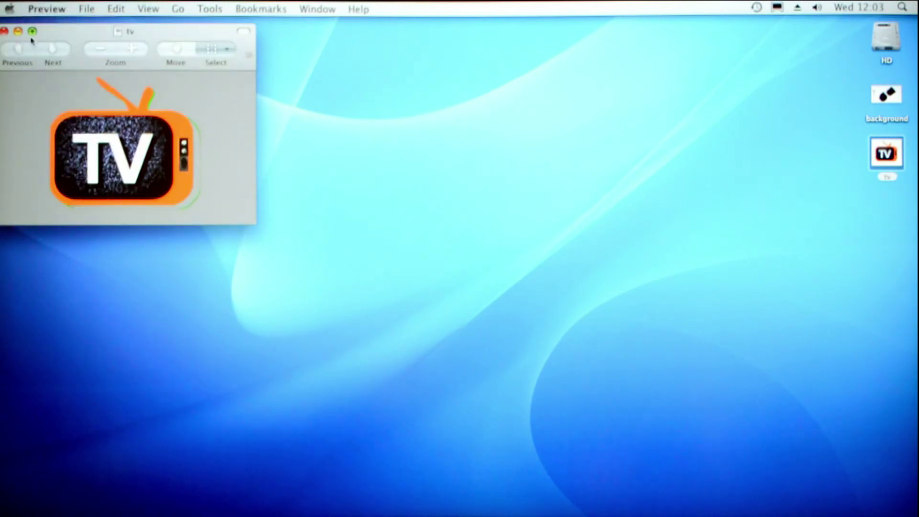
click(4, 32)
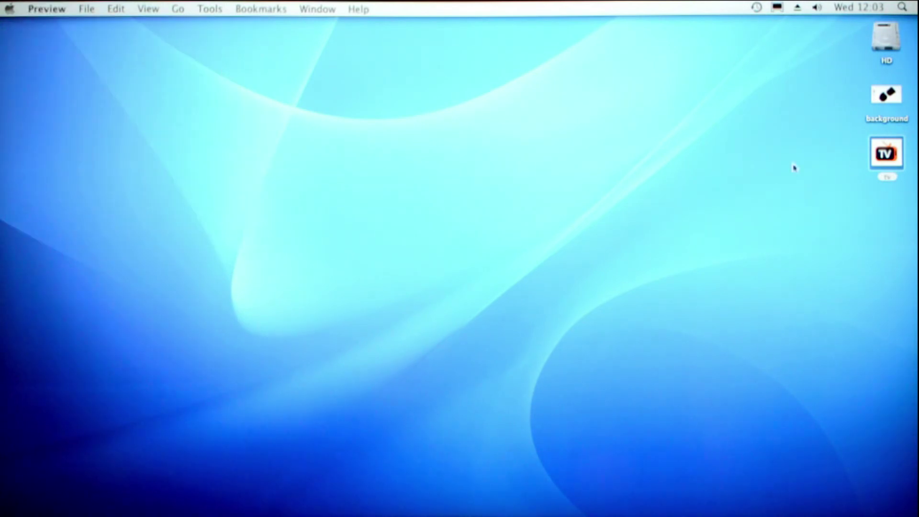
right_click(886, 149)
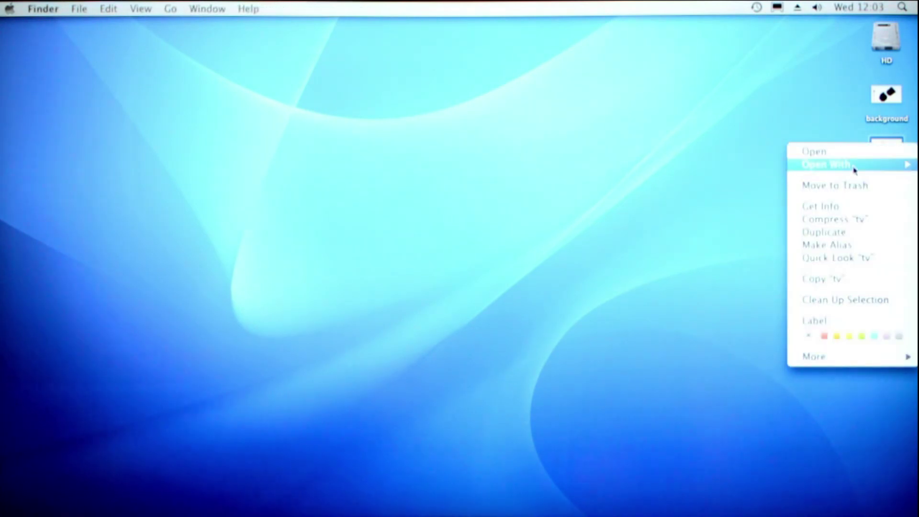
mouse_move(853, 170)
click(710, 170)
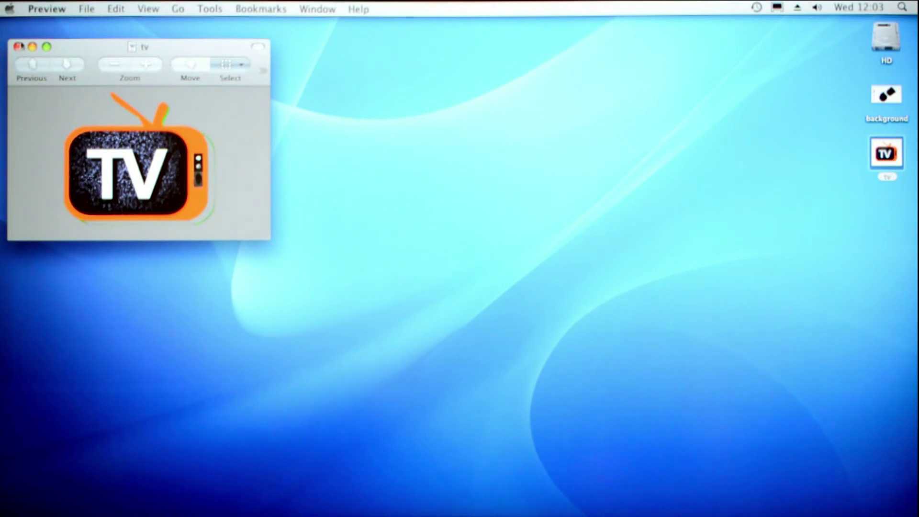
click(57, 8)
click(62, 138)
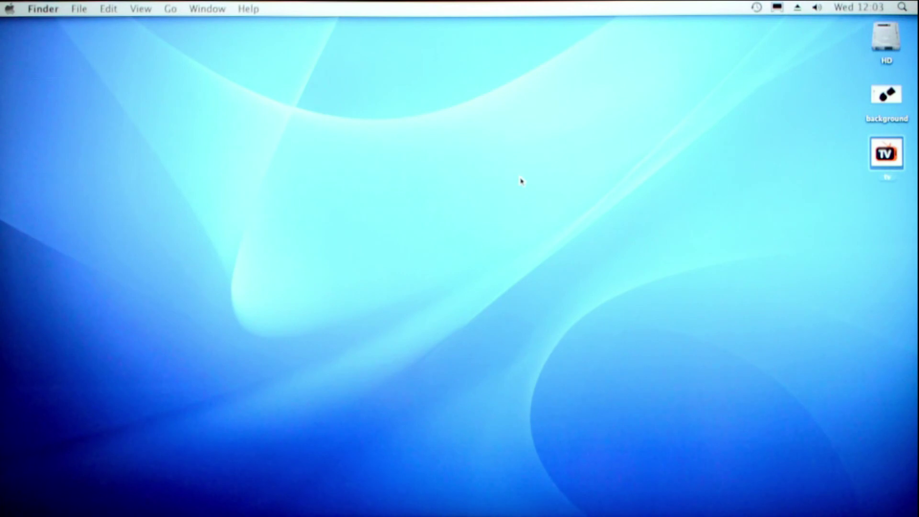
click(521, 181)
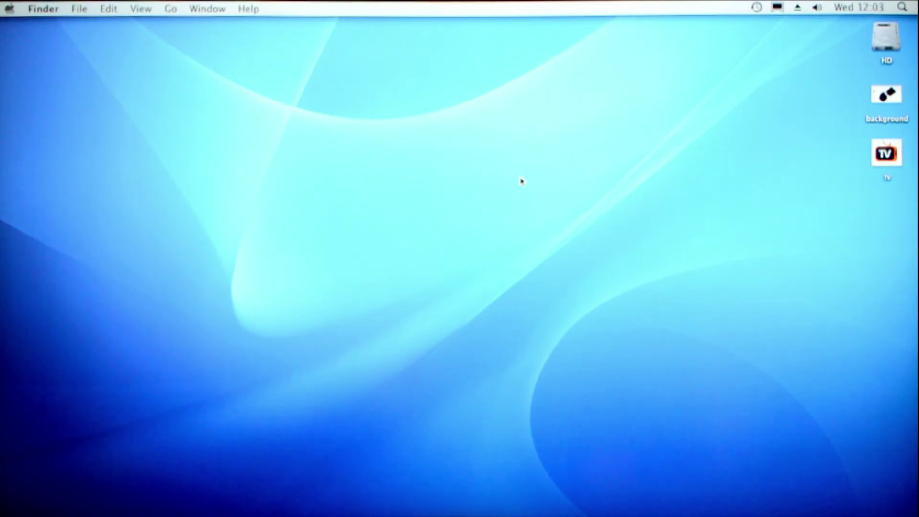